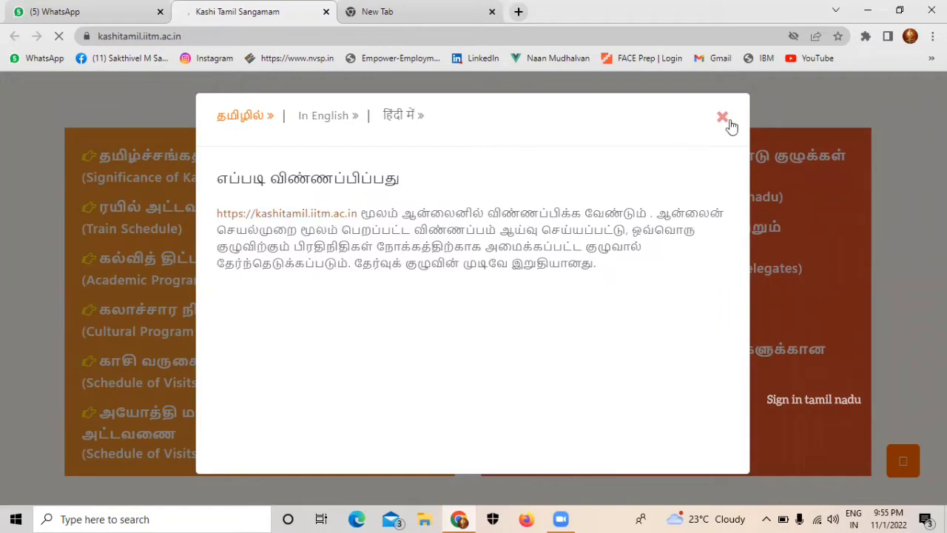
Step: Dismiss the How to apply popup and briefly view the Next Steps for registered participants notice
left_click(723, 117)
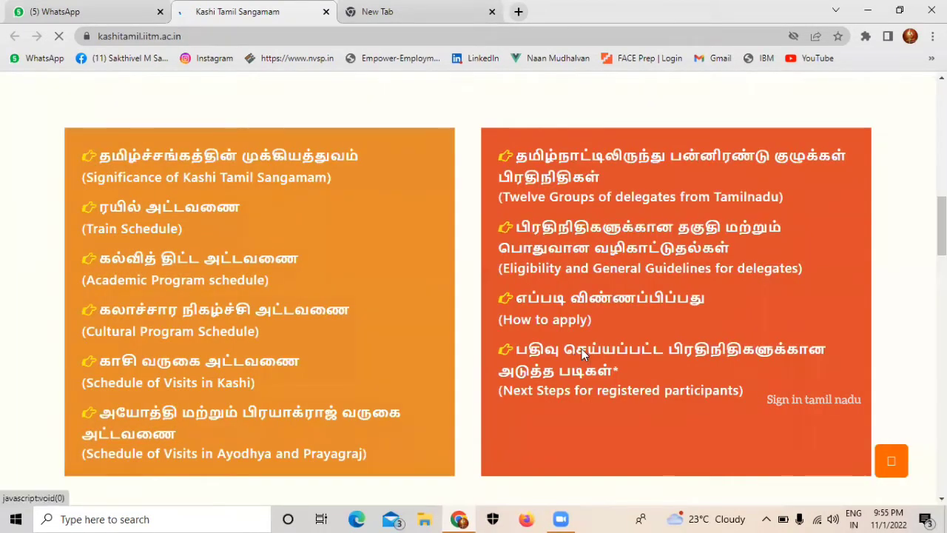
left_click(582, 349)
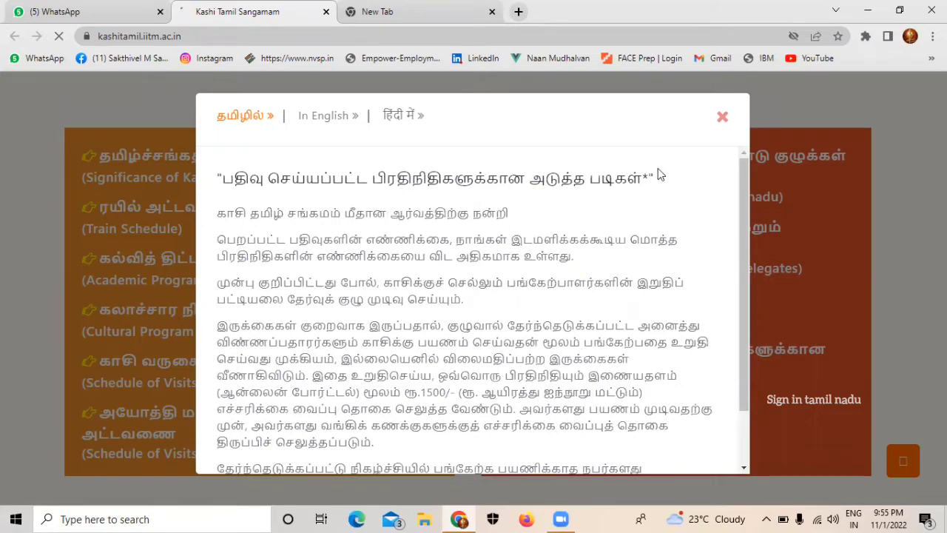
left_click(722, 119)
Step: Reopen the Next Steps notice, read it to the bottom, and close it
left_click(657, 355)
scroll(748, 366, "down", 2)
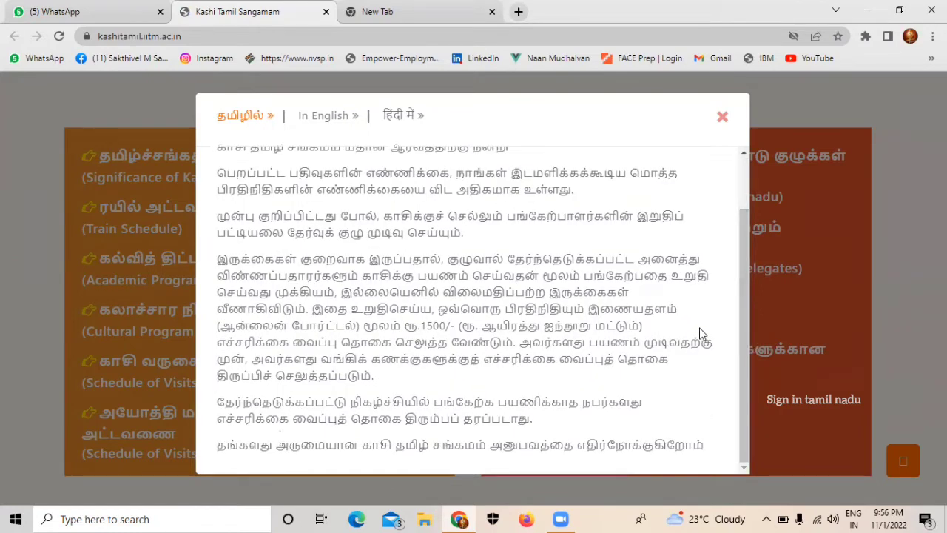
left_click(722, 120)
left_click(590, 324)
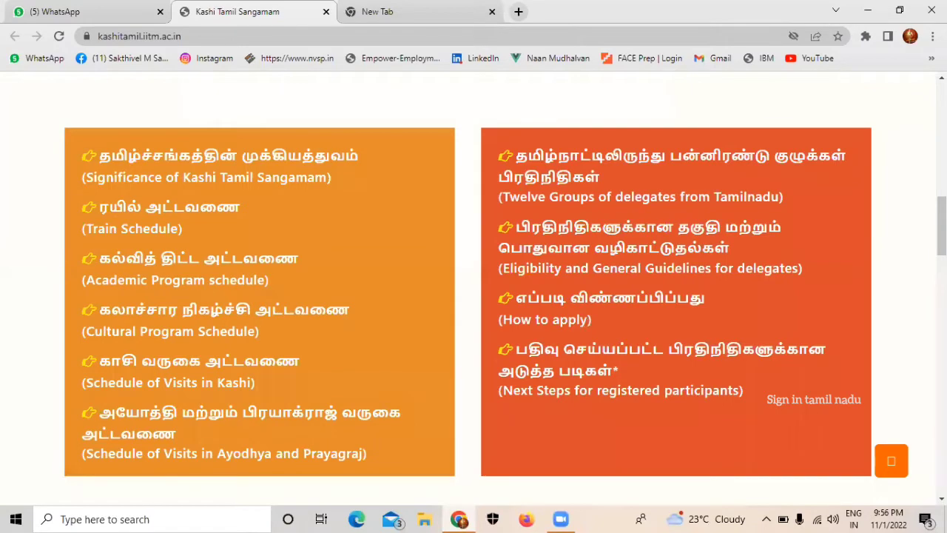
Step: Scroll to the registration notice and highlight the event dates
scroll(474, 290, "up", 1)
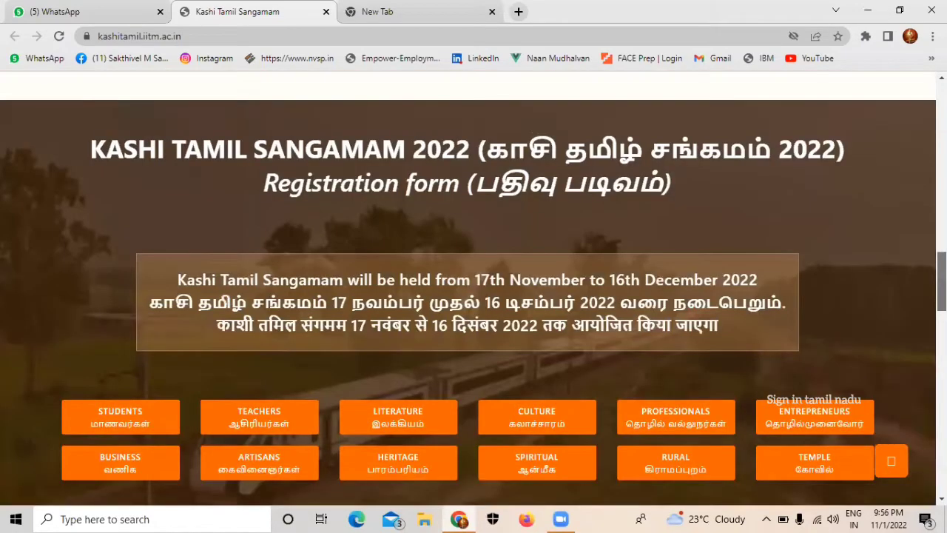
scroll(607, 305, "down", 1)
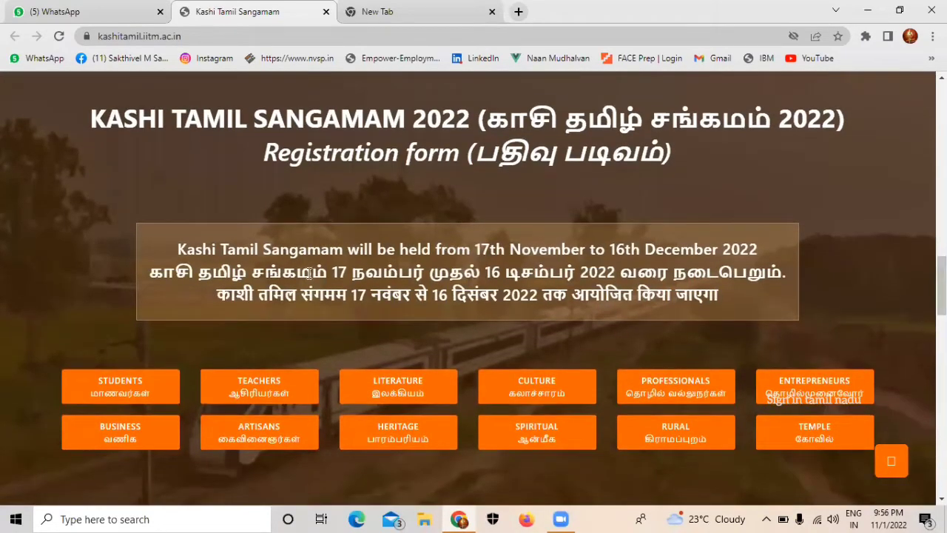
left_click_drag(333, 272, 503, 323)
left_click(505, 323)
Step: Choose the STUDENTS category and dismiss the unauthorized-access popup
left_click(143, 395)
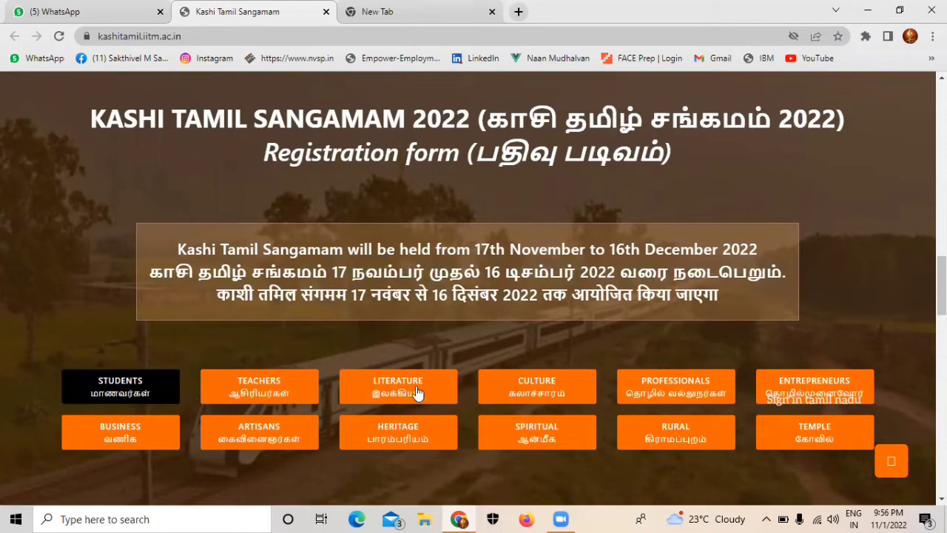
left_click(220, 394)
left_click(165, 382)
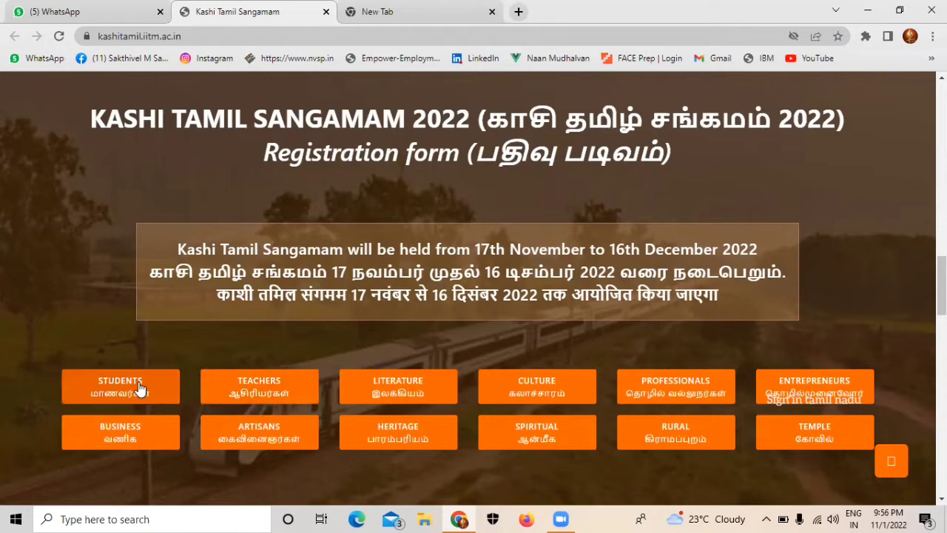
left_click(140, 387)
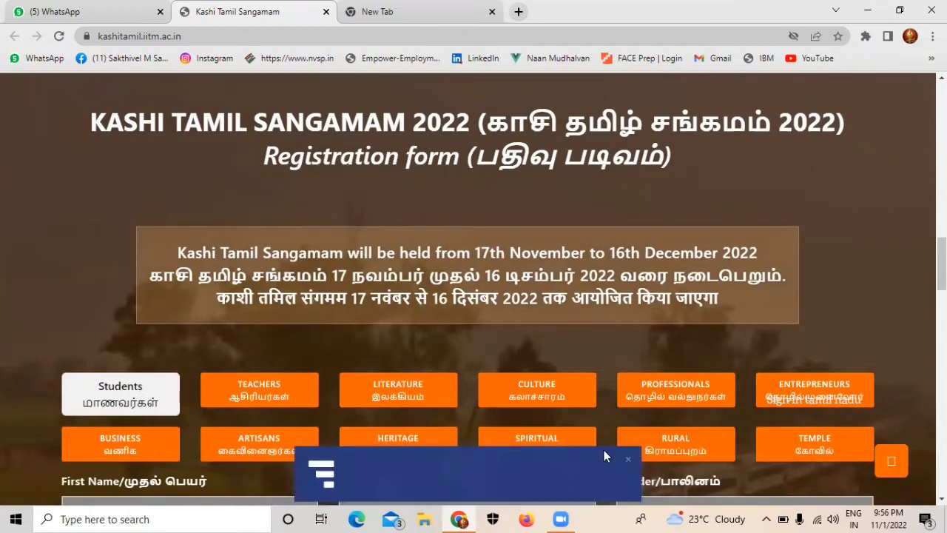
left_click(627, 462)
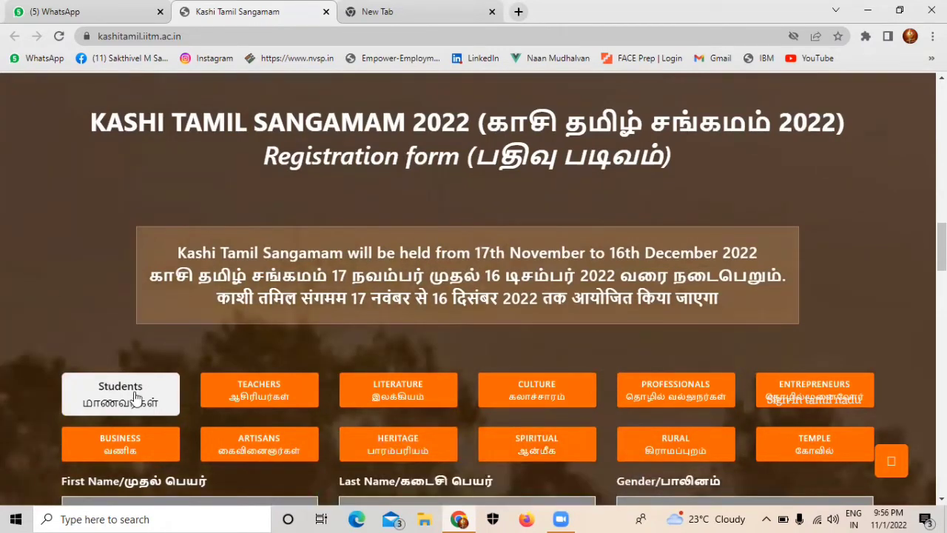
Step: Enter the student's first and last name and set gender to Male
scroll(138, 397, "down", 5)
left_click(191, 166)
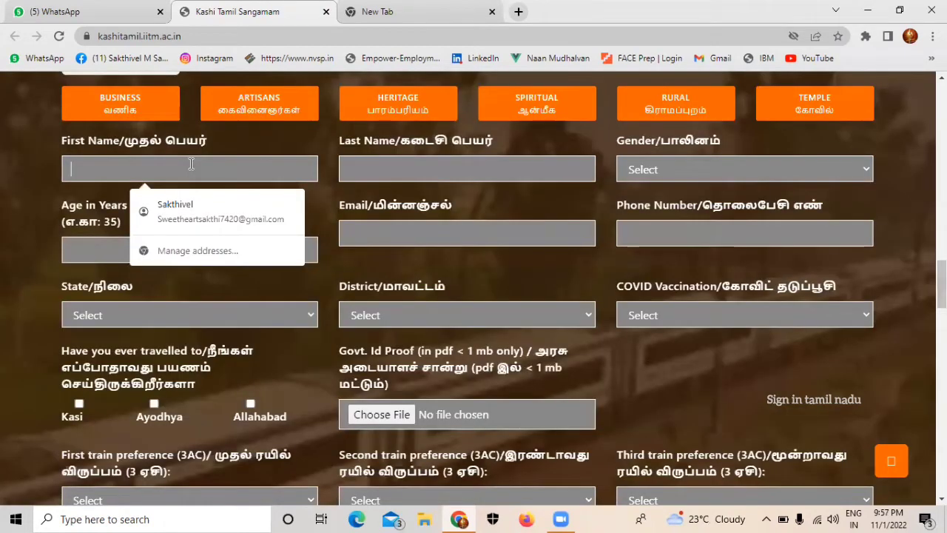
type("Sa")
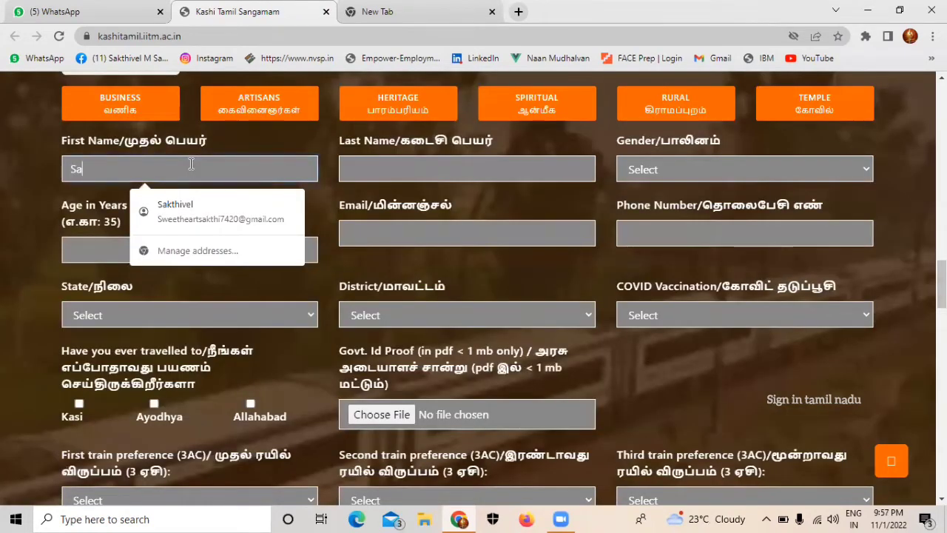
type("kthivel")
key("Tab")
type("M")
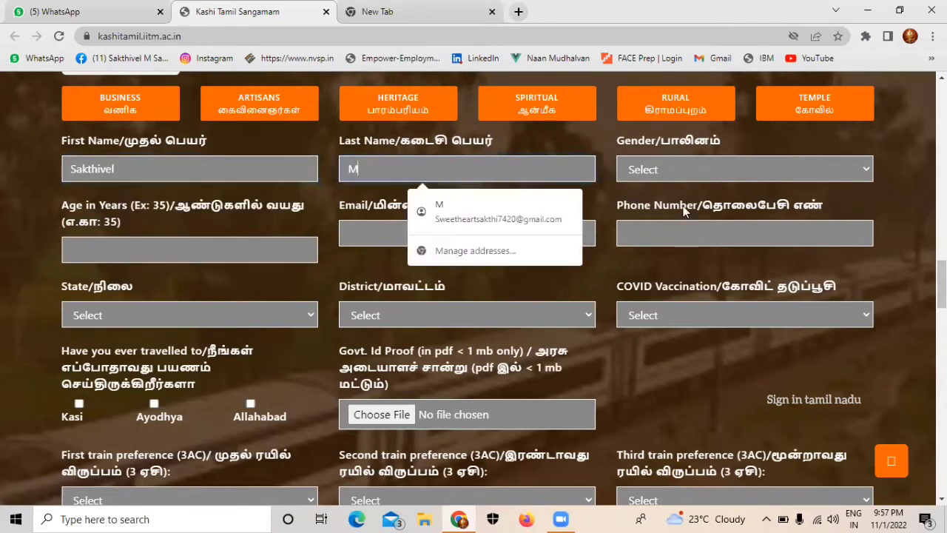
left_click(688, 170)
left_click(690, 172)
left_click(694, 203)
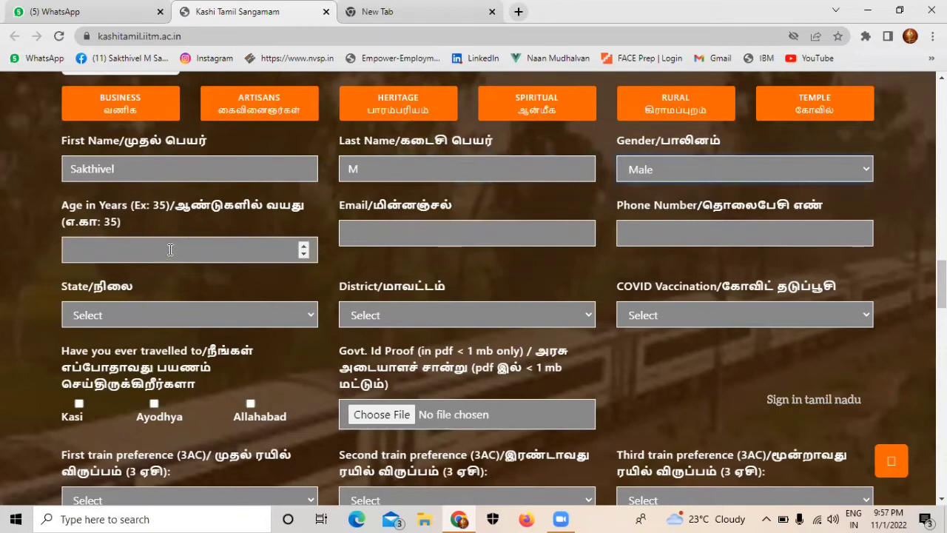
Step: Enter age 21, the student's e-mail address and phone number
left_click(170, 250)
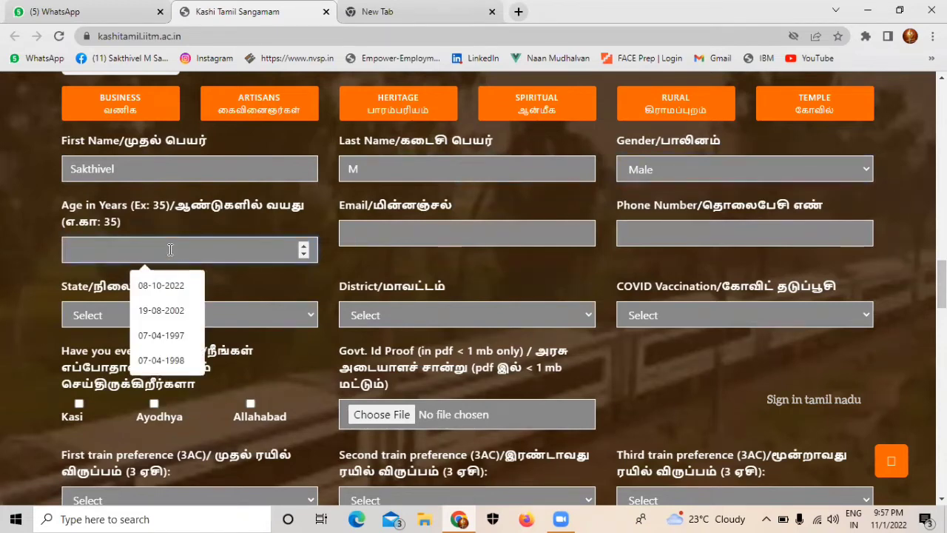
type("21")
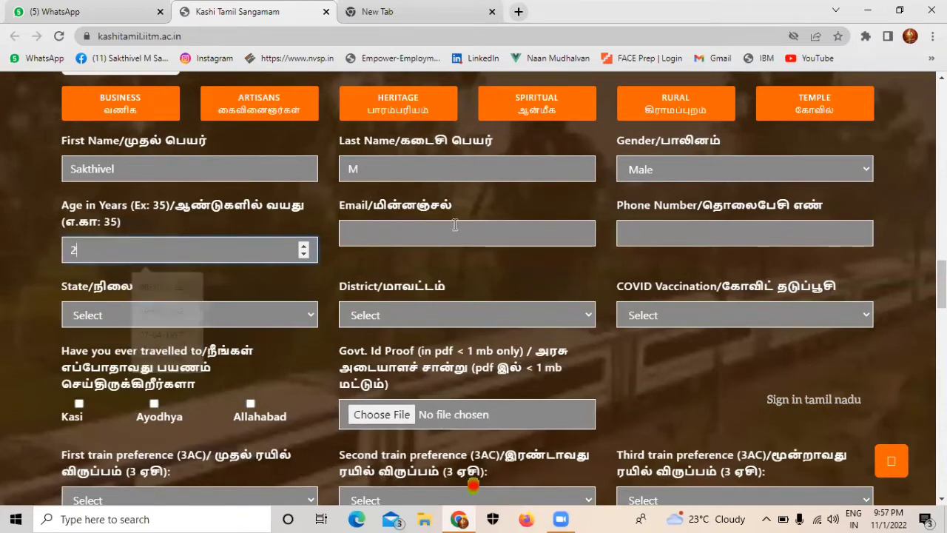
left_click(460, 233)
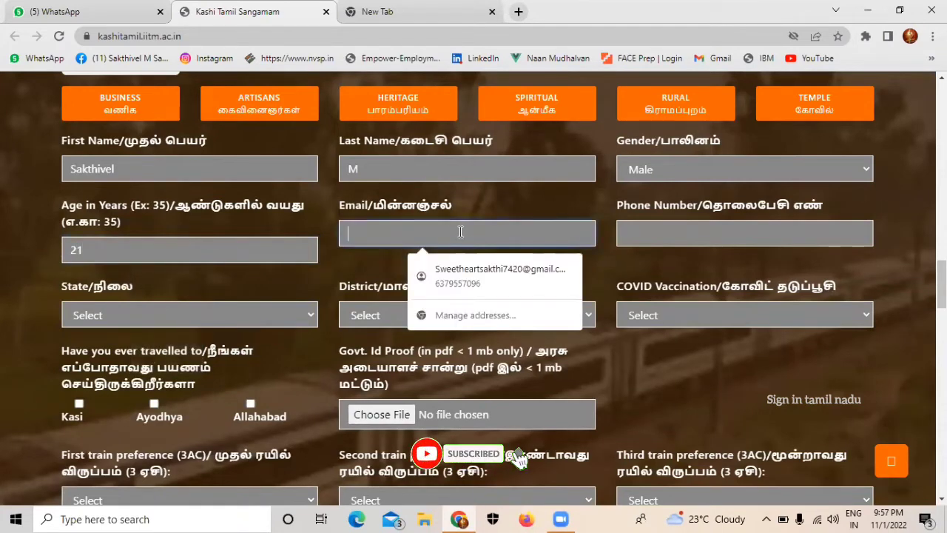
type("sakth")
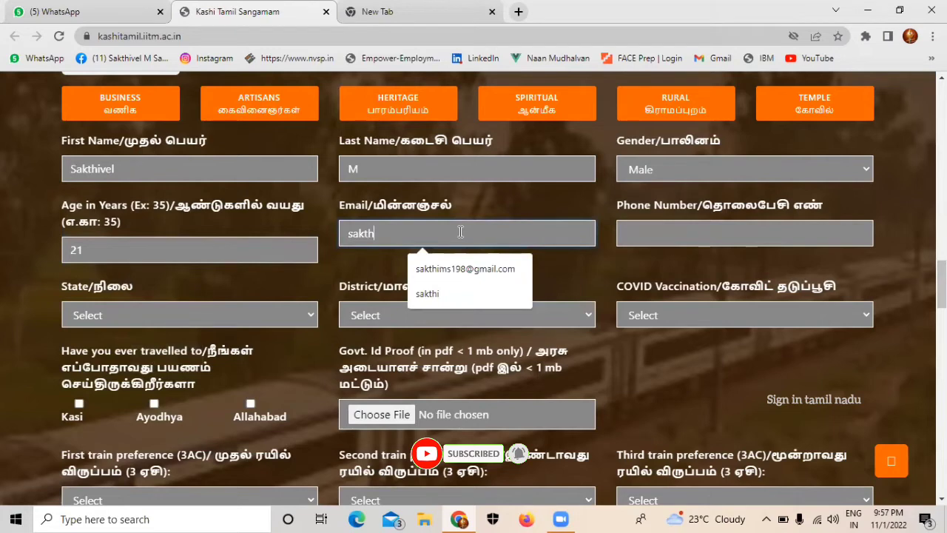
key("Down")
key("Return")
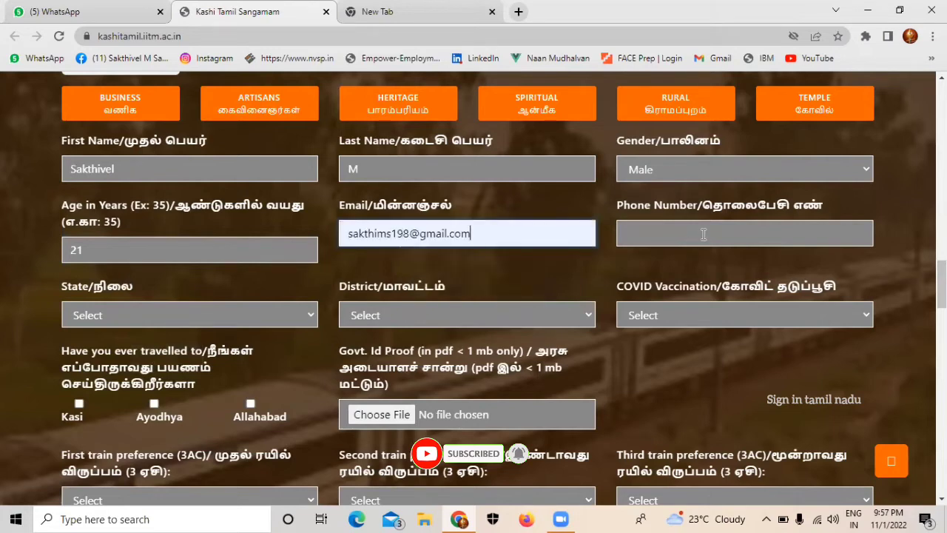
left_click(704, 234)
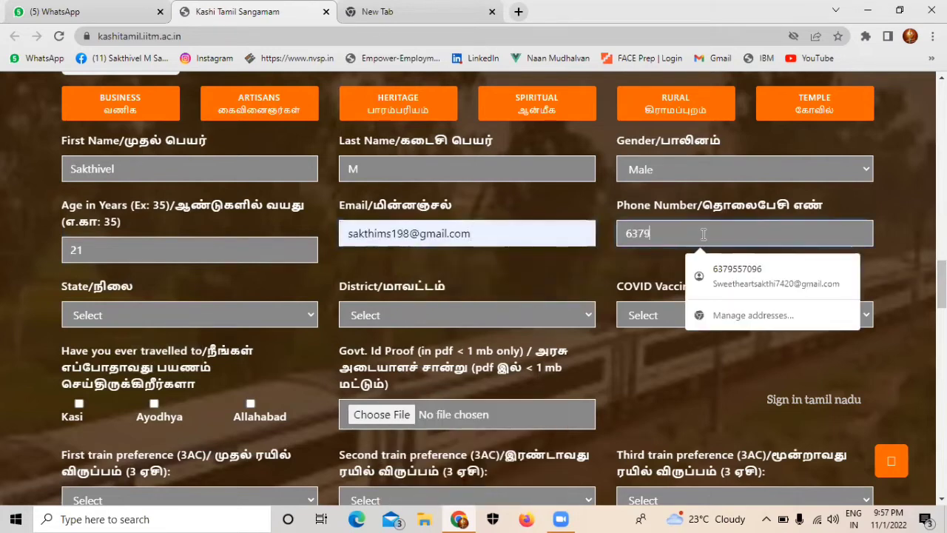
key("Tab")
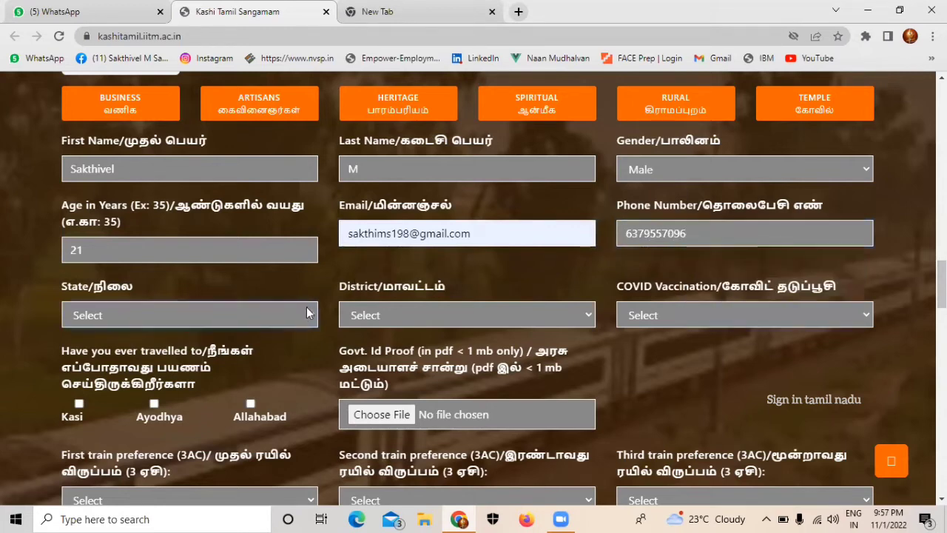
Step: Set state to Tamil Nadu, district to Dharmapuri and COVID vaccination to Yes
left_click(290, 319)
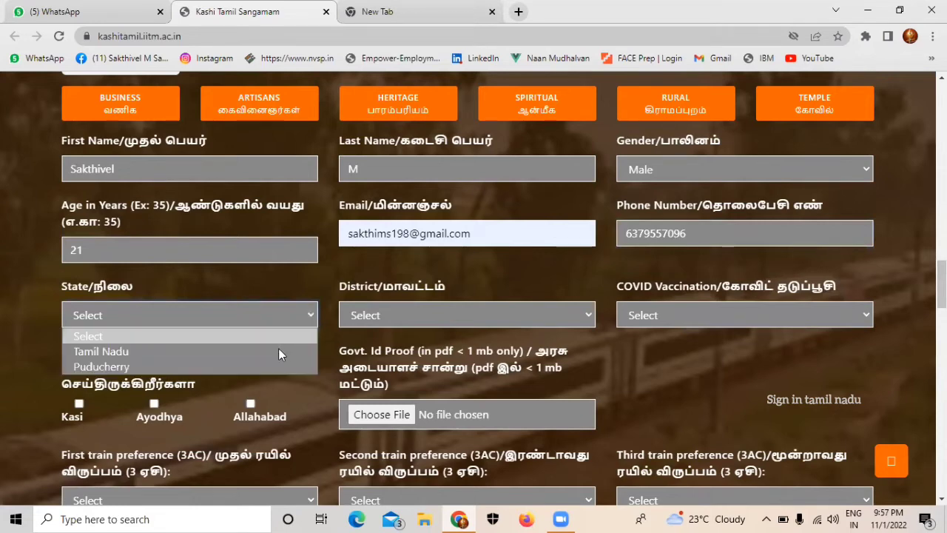
left_click(278, 349)
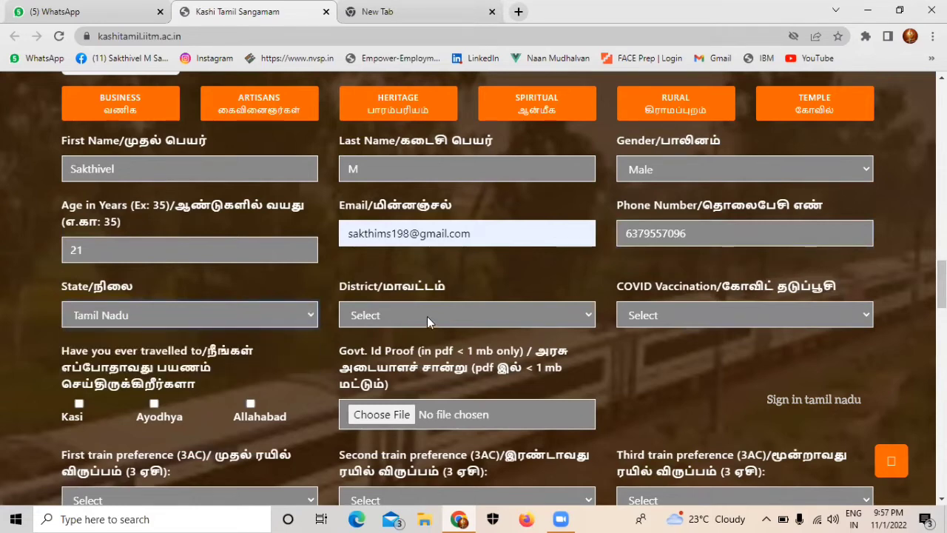
left_click(427, 316)
key("d")
left_click(424, 305)
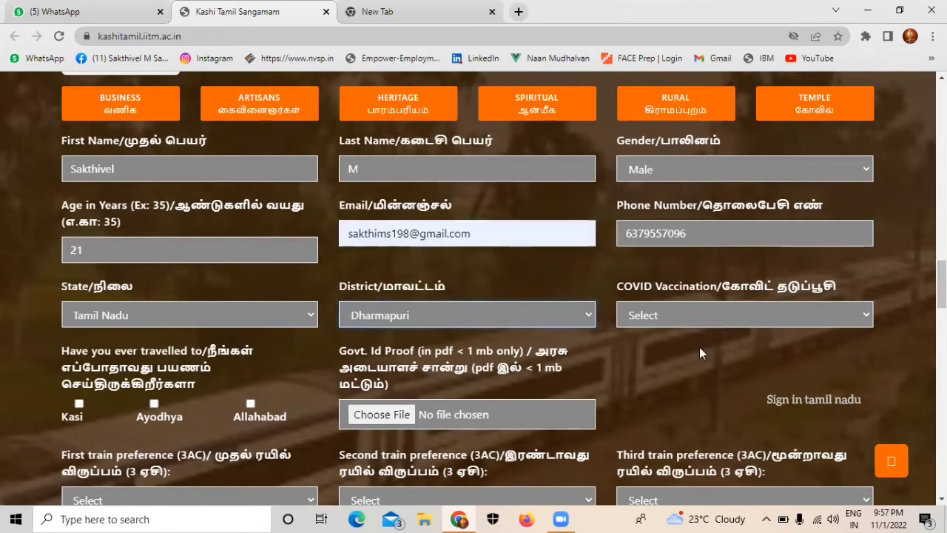
key("Tab")
key("y")
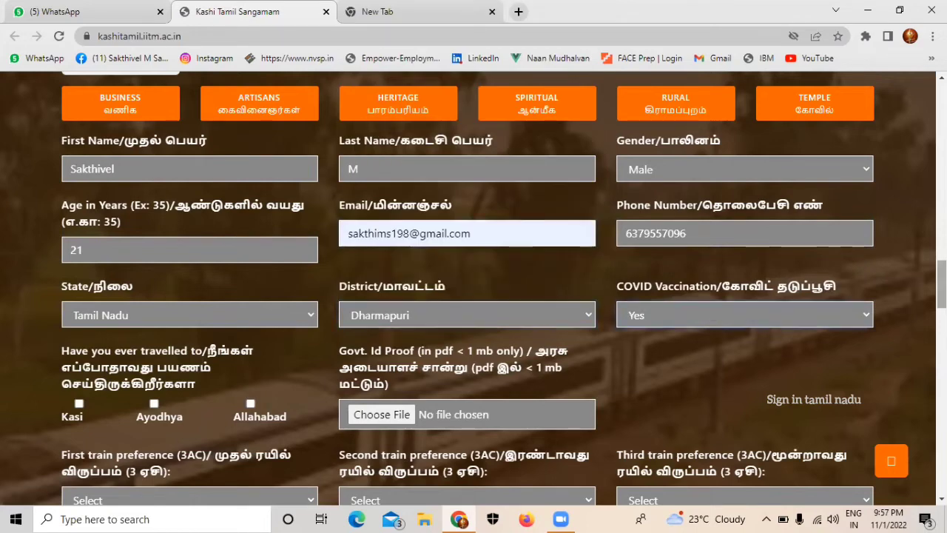
Step: Attach the government ID proof file
scroll(80, 328, "down", 1)
scroll(80, 328, "down", 1)
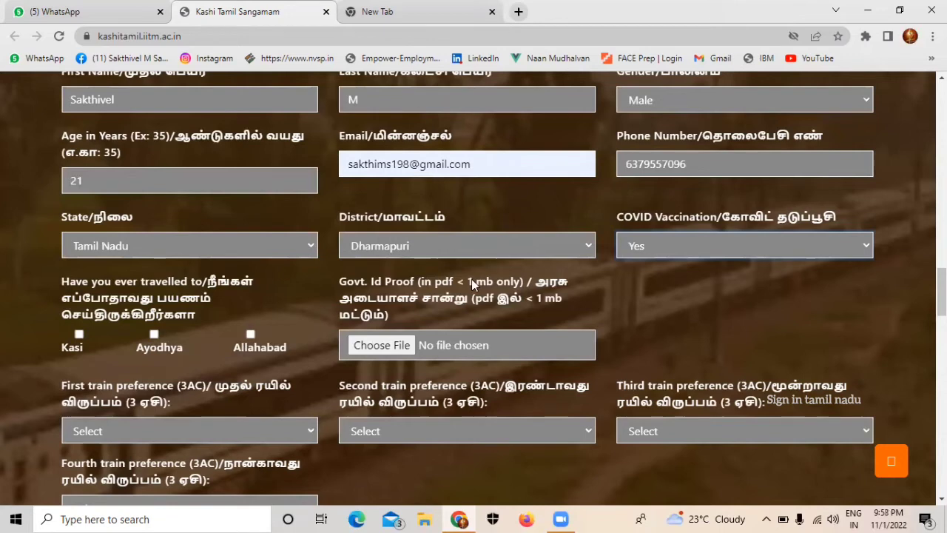
left_click(399, 350)
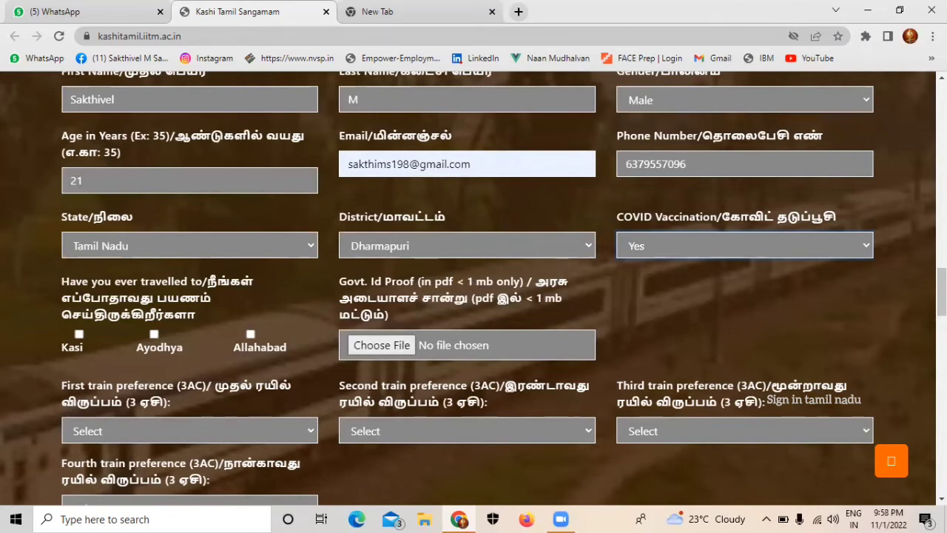
scroll(259, 214, "down", 4)
scroll(259, 213, "up", 1)
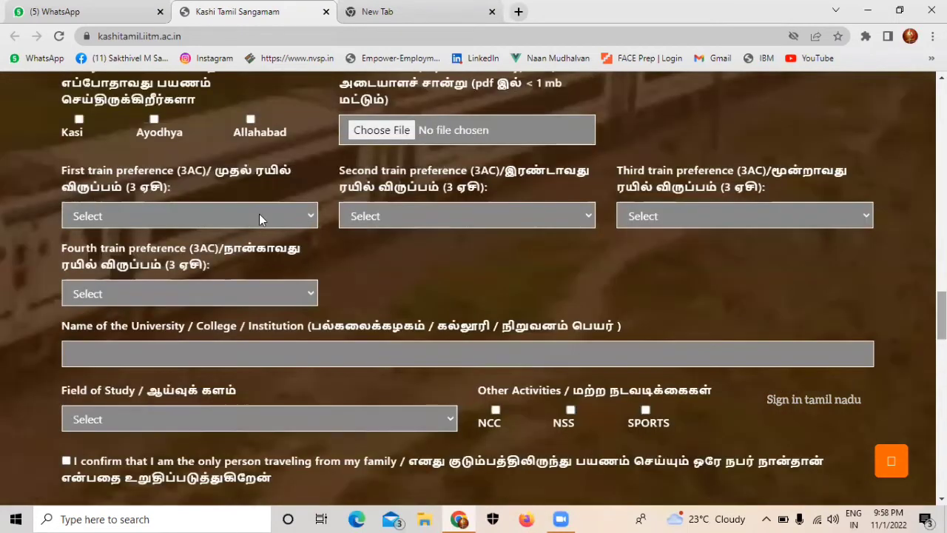
Step: Set train preferences one to four: 16 Nov, 23 Nov, 30 Nov and 7 Dec Rameshwaram
left_click(300, 214)
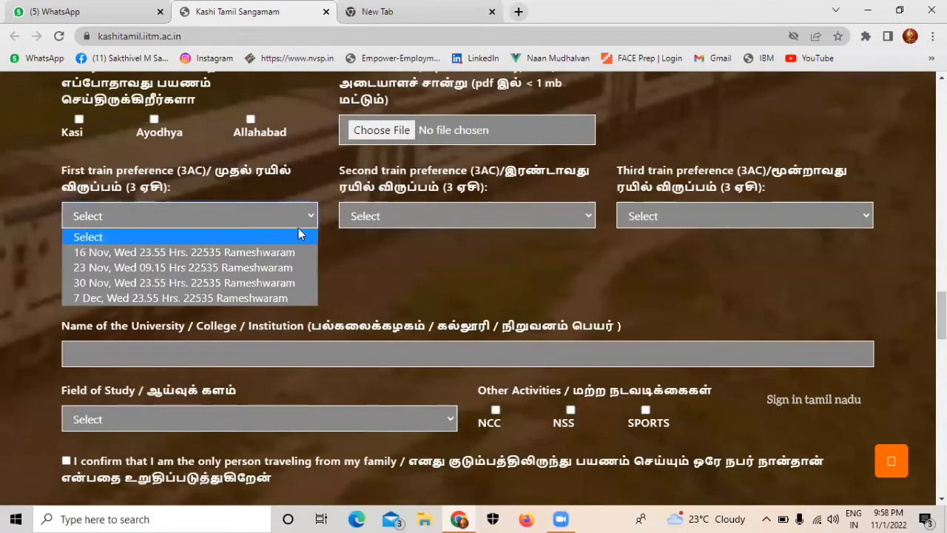
left_click(294, 252)
left_click(403, 217)
left_click(394, 252)
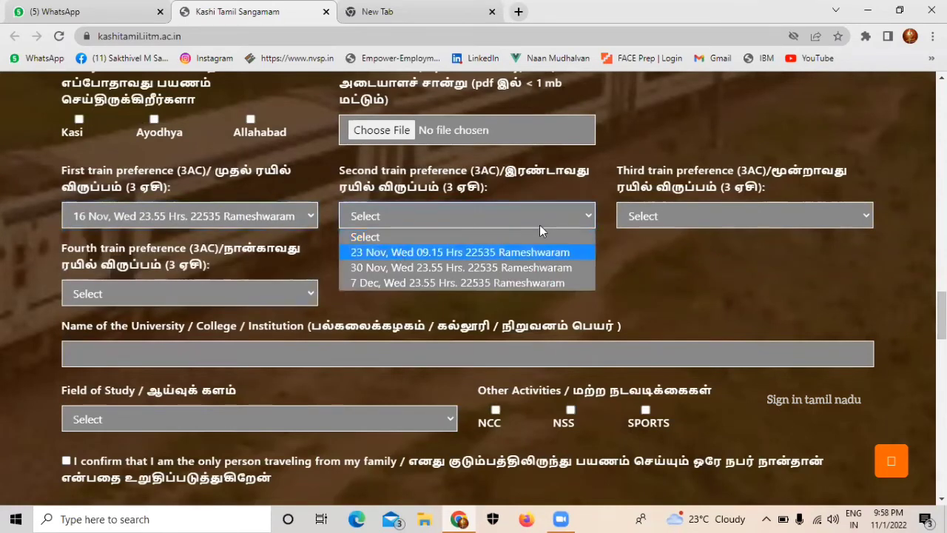
left_click(659, 214)
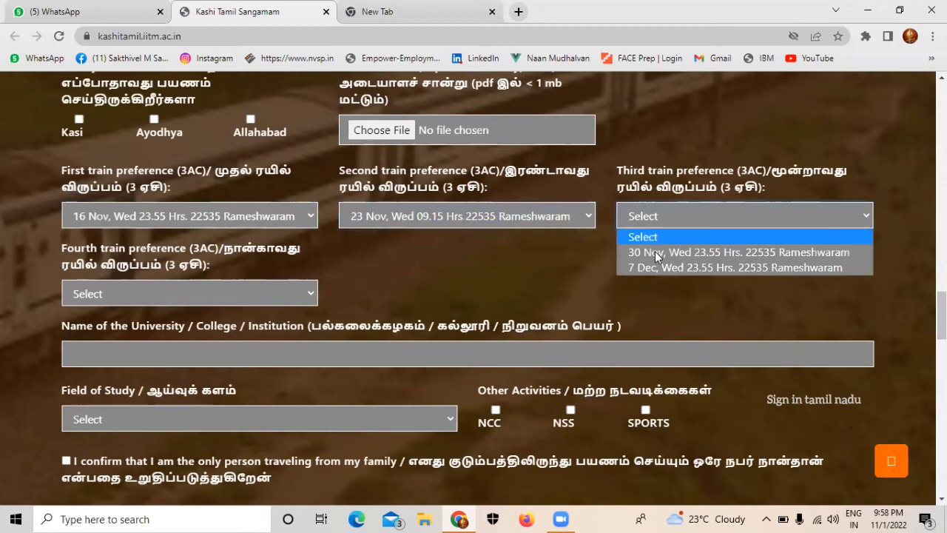
key("Return")
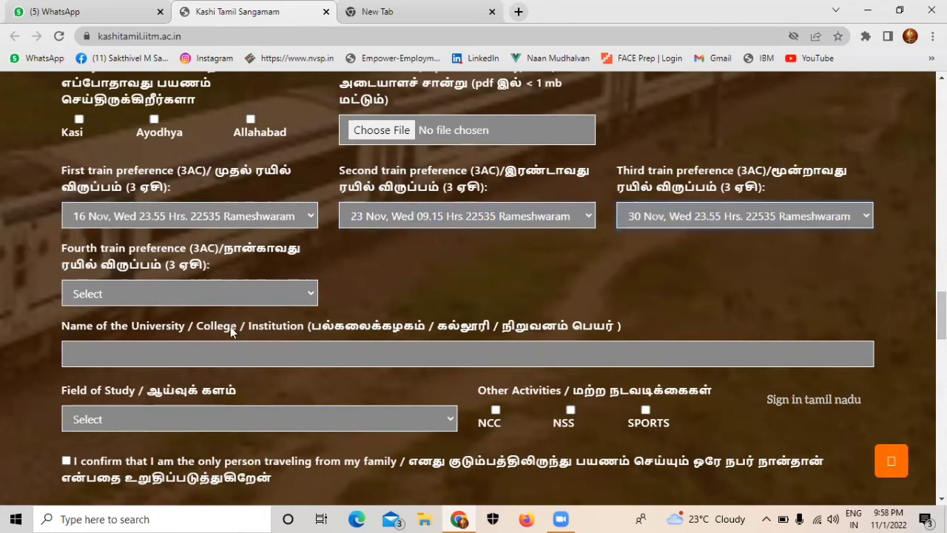
key("Tab")
key("space")
left_click(232, 330)
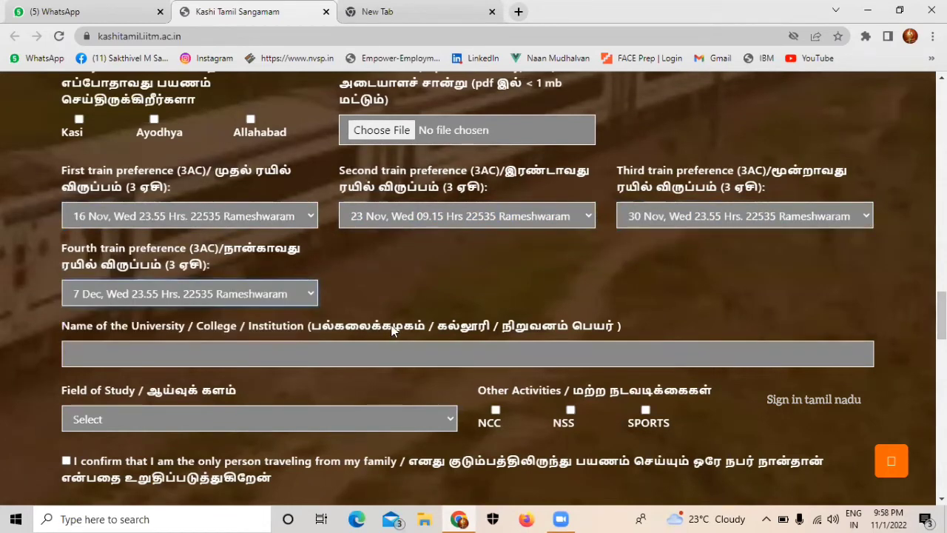
left_click(394, 350)
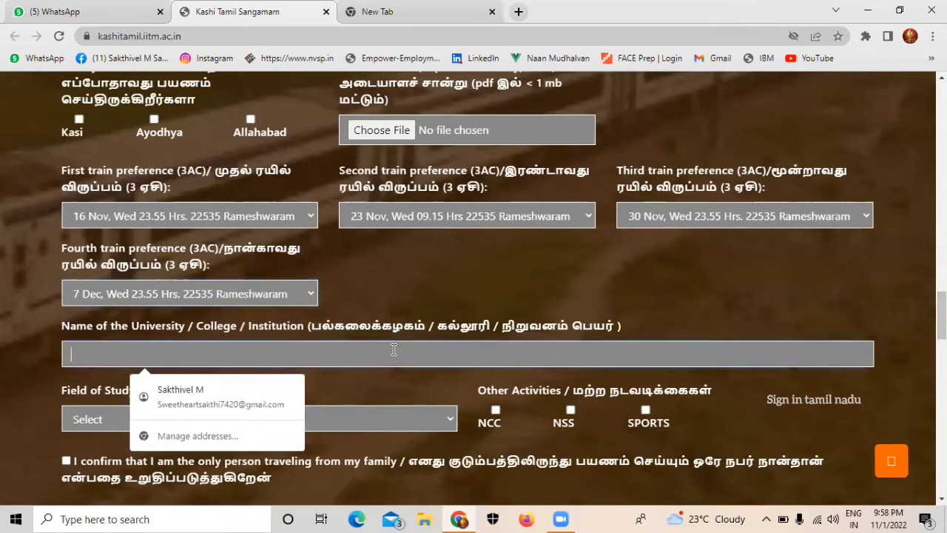
Step: Type 'Er. Perumal Manimekalai College Of Engineering Hosur' as the institution, correcting typos
type("E")
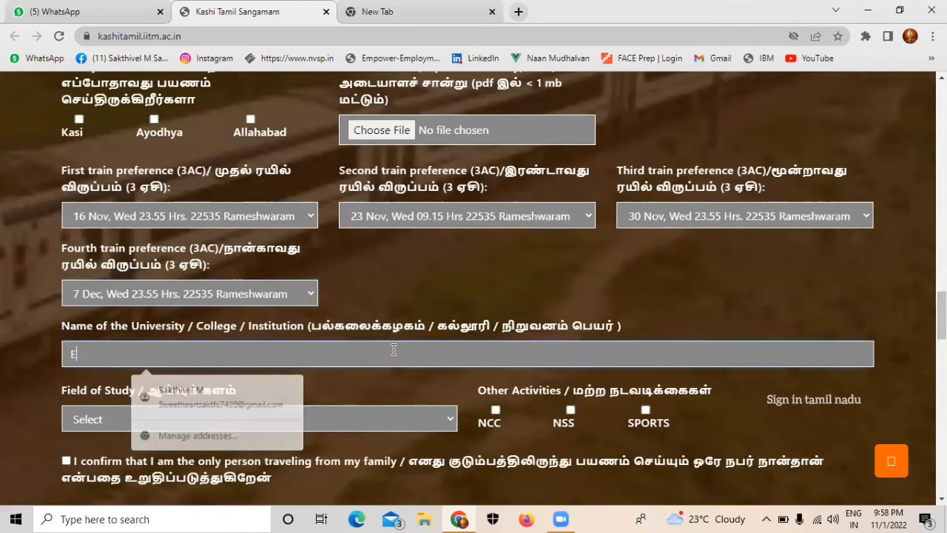
type("r.")
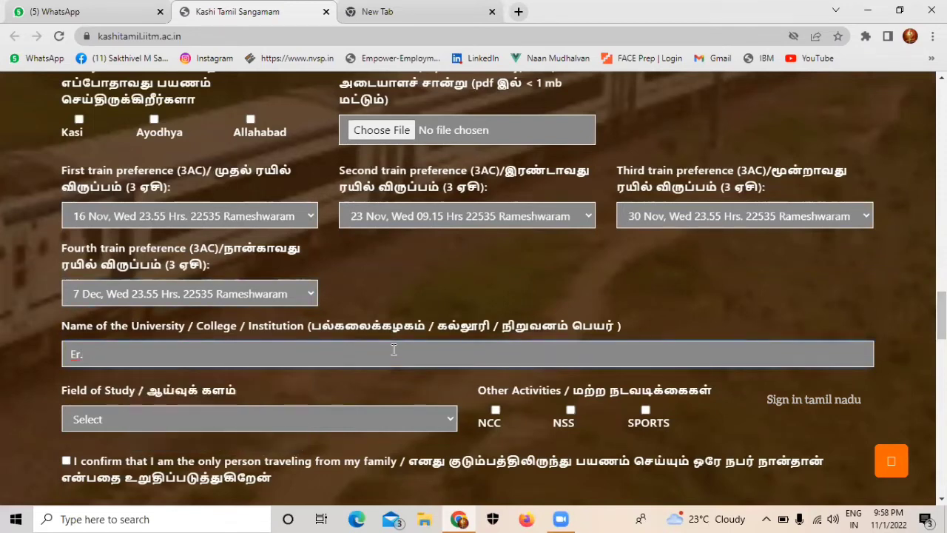
type(" Perumal mani")
key("BackSpace")
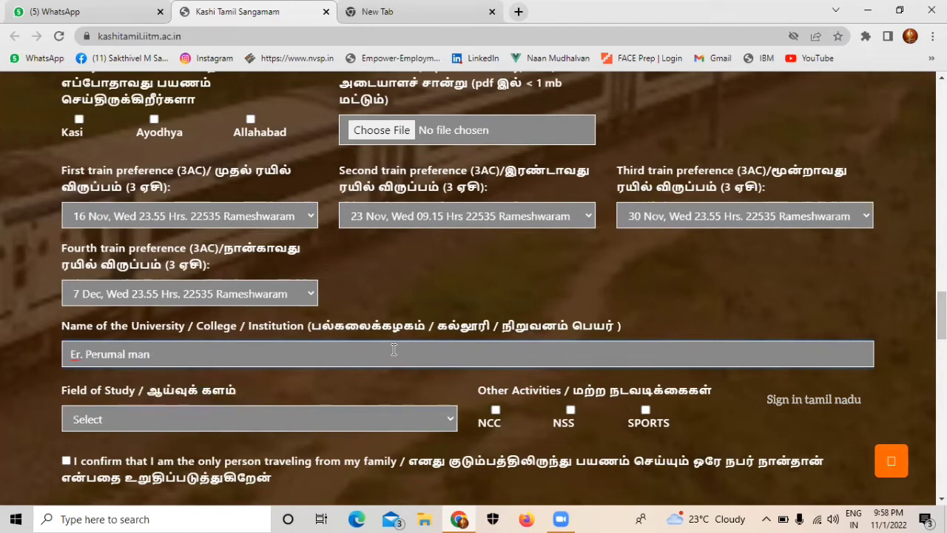
key("BackSpace")
key("BackSpace")
key("BackSpace")
key("BackSpace")
type("Manimekal")
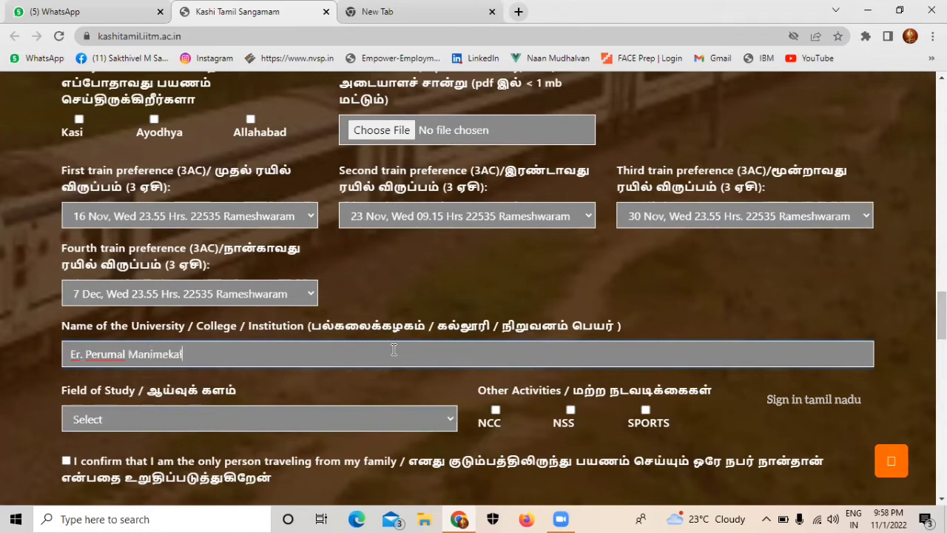
type("ai Colle")
type("ge ")
type("Of E")
type("ngineering")
type(" Ho")
type("sue")
key("BackSpace")
key("BackSpace")
type("ur")
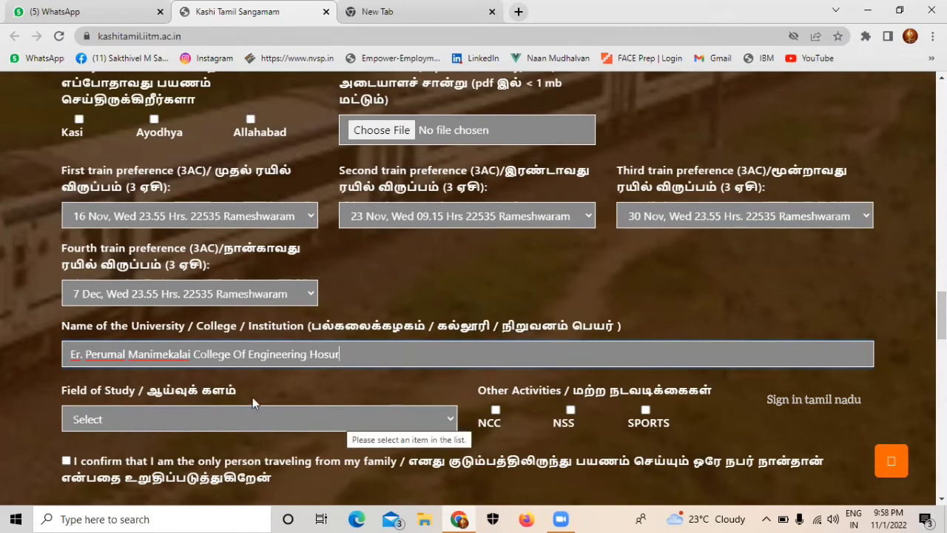
Step: Set Field of Study to Engineering and tick Sports as an other activity
left_click(336, 411)
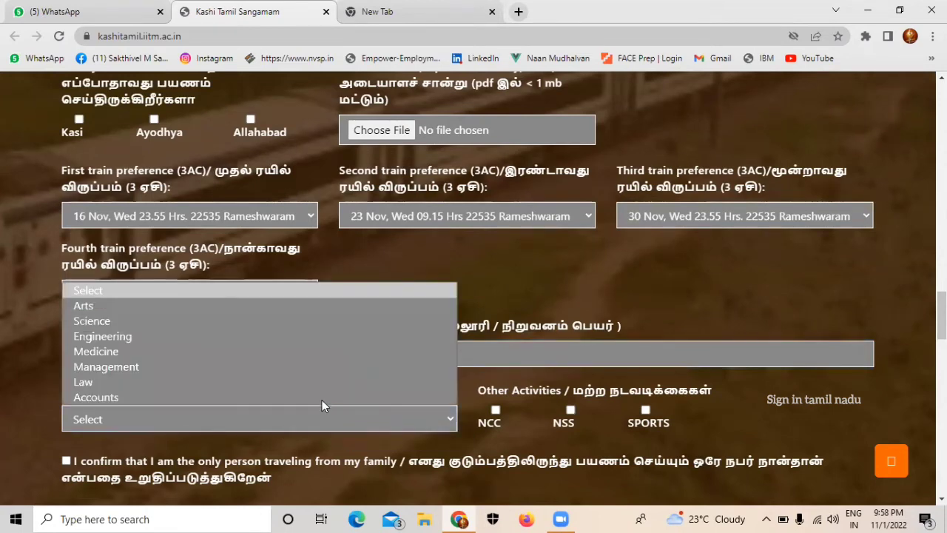
left_click(267, 336)
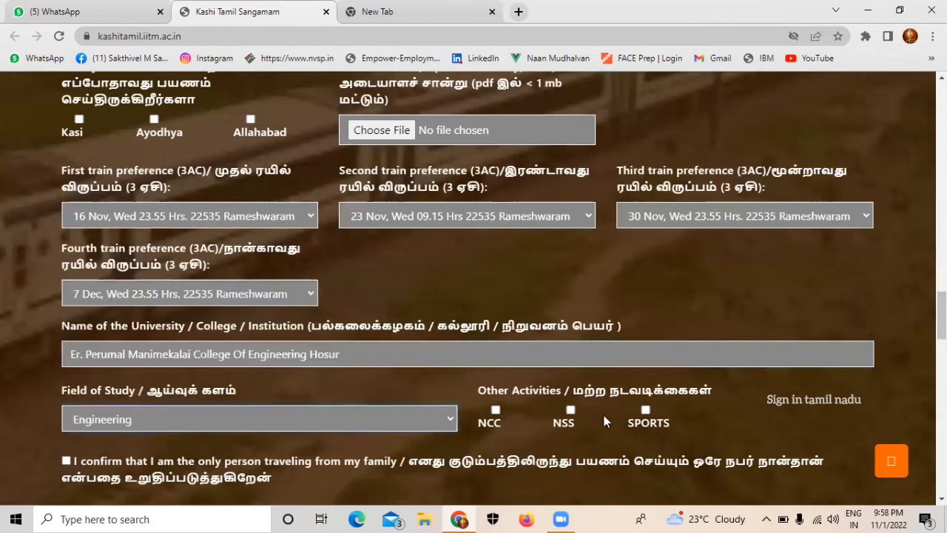
left_click(644, 410)
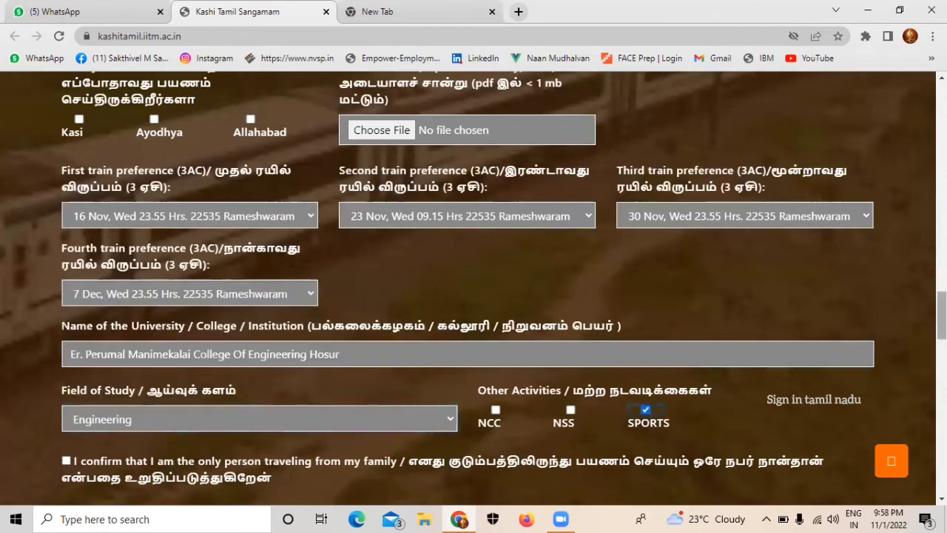
Step: Tick the confirmation of being the only family member travelling
scroll(643, 411, "down", 3)
scroll(252, 383, "down", 1)
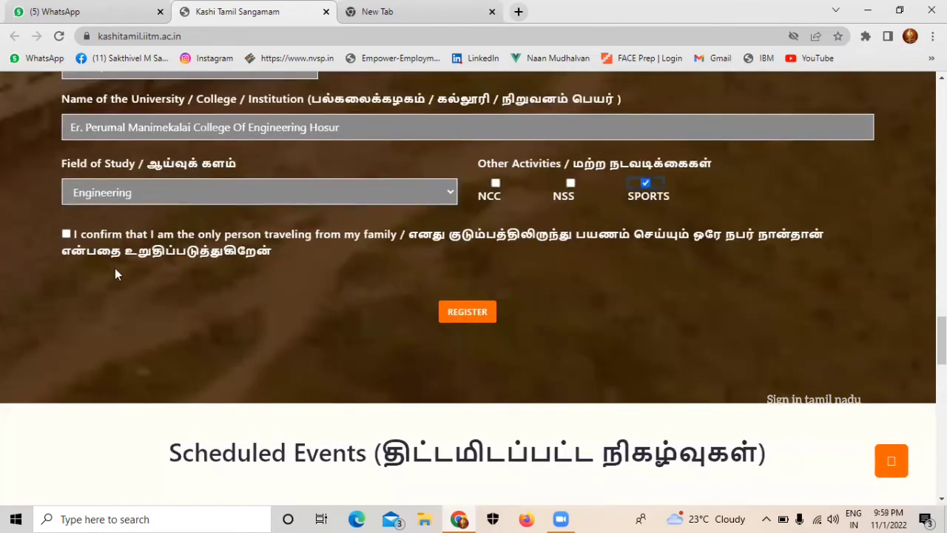
left_click(66, 234)
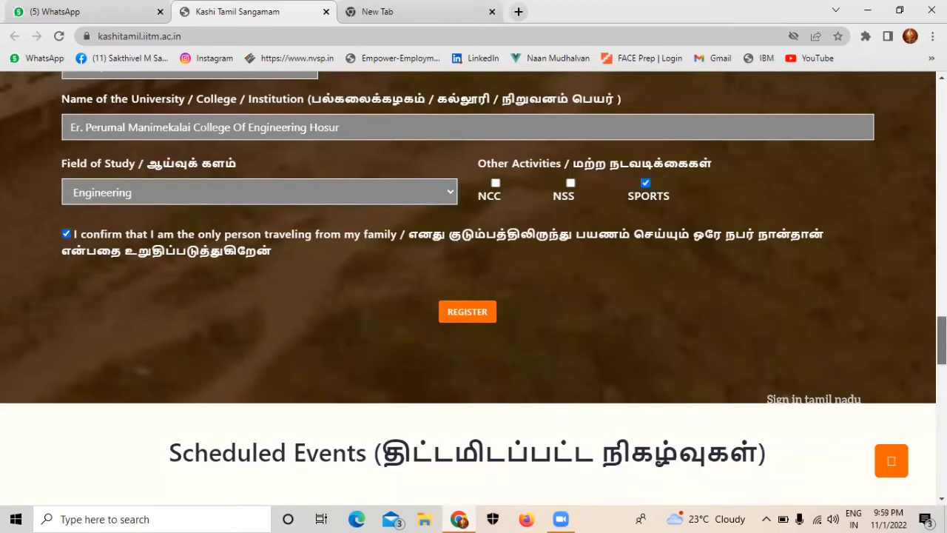
scroll(474, 289, "down", 5)
scroll(474, 288, "up", 6)
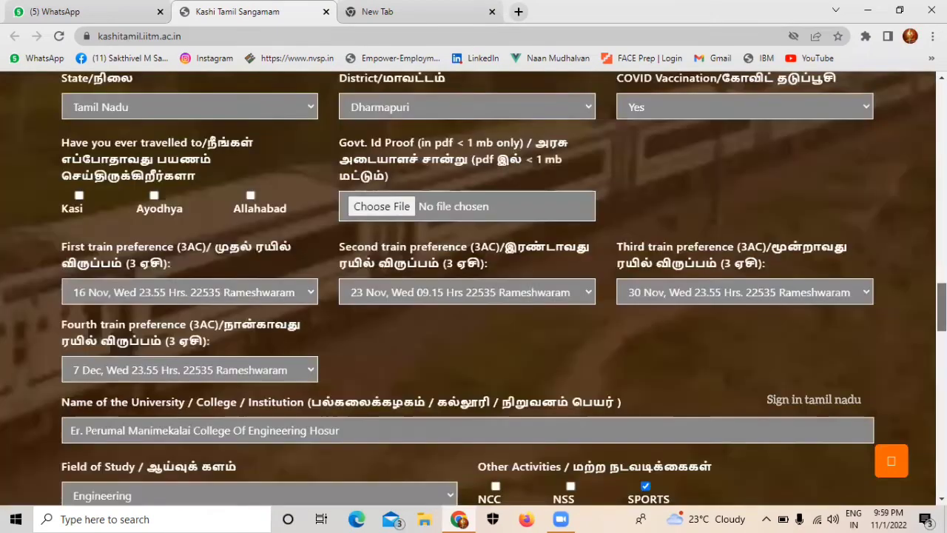
Step: Submit the Students registration form with the REGISTER button
scroll(474, 288, "up", 1)
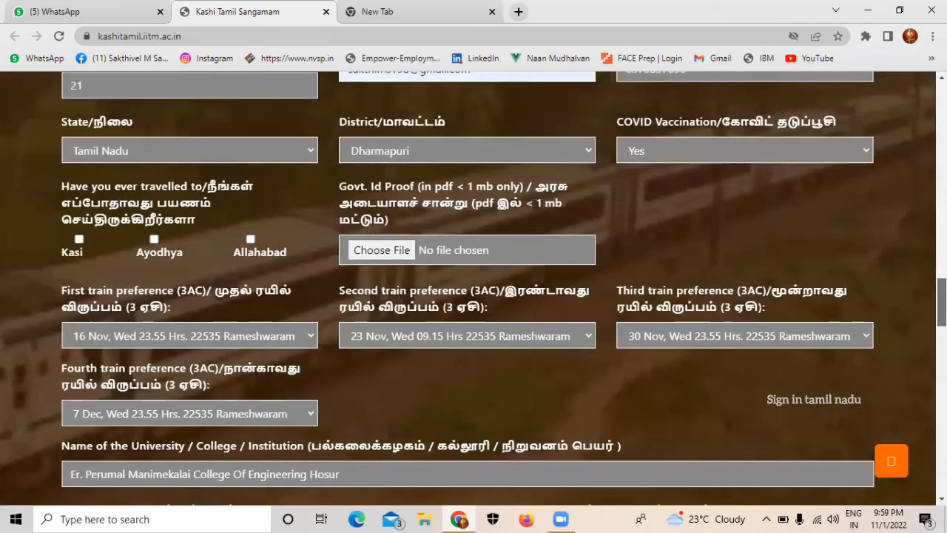
scroll(473, 288, "down", 6)
scroll(476, 255, "up", 1)
left_click(466, 232)
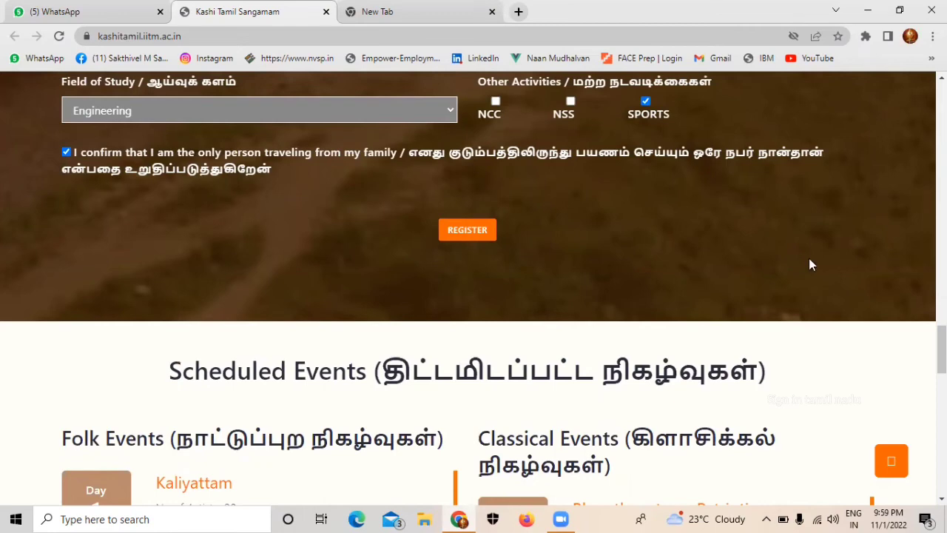
Step: Scroll back up to the page's five-step overview section
scroll(888, 296, "up", 6)
scroll(473, 288, "up", 5)
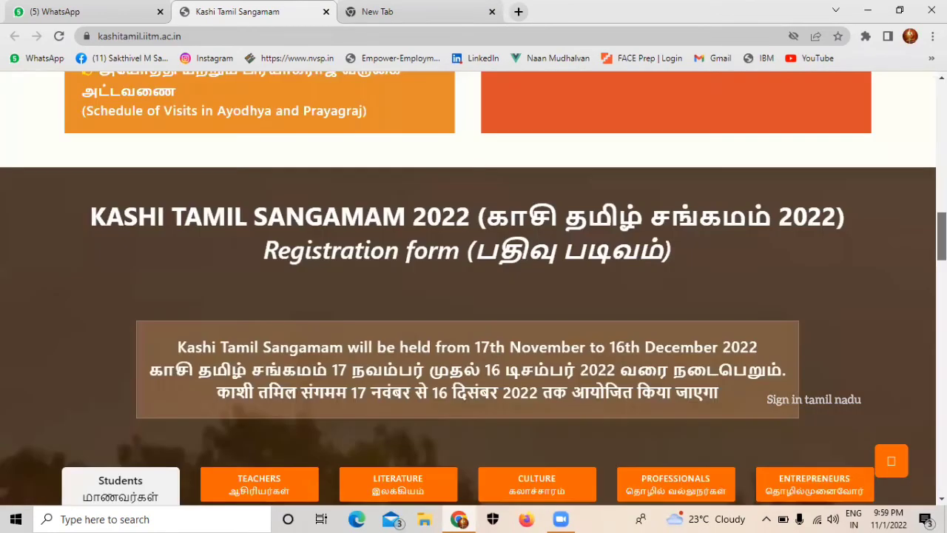
scroll(474, 289, "up", 5)
scroll(756, 186, "up", 1)
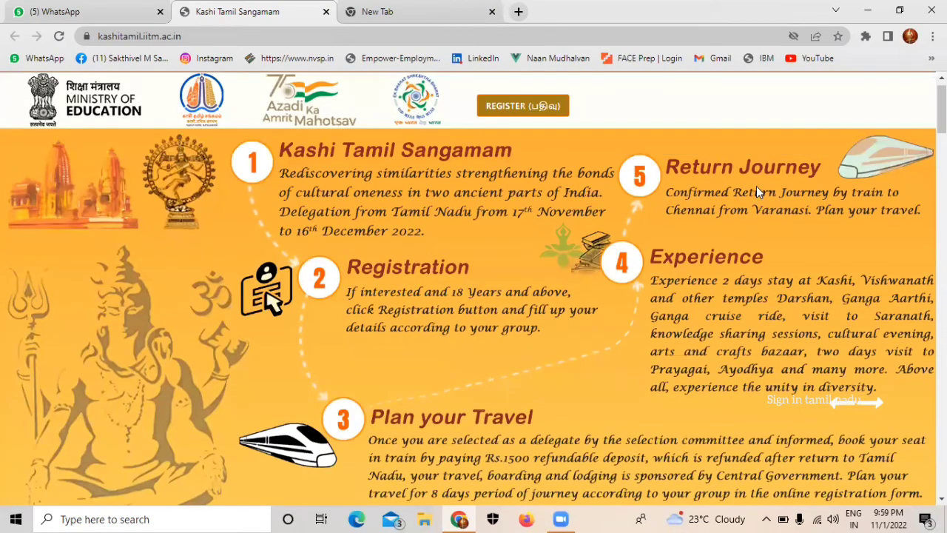